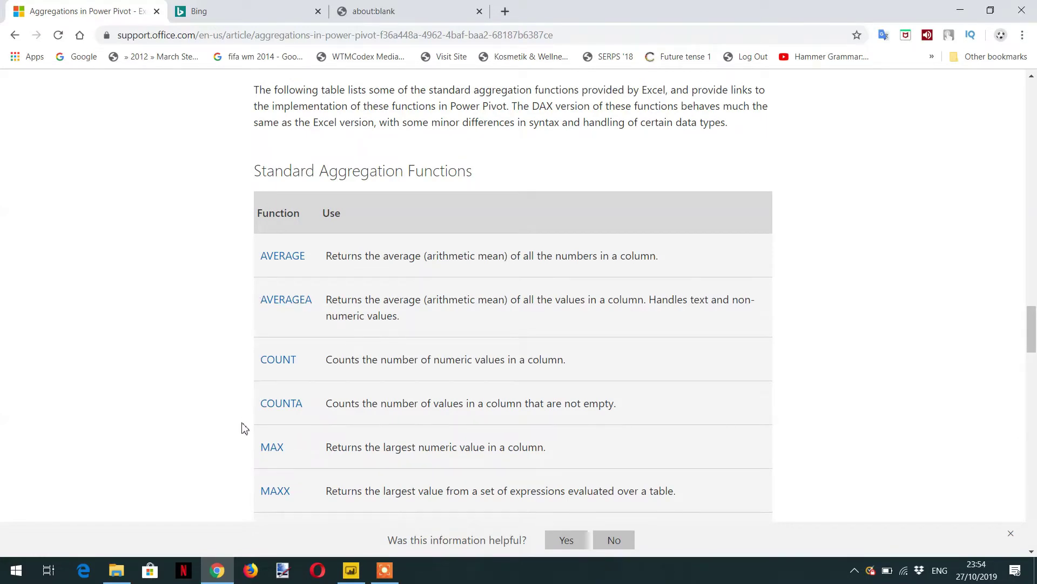
Step: Review the standard and DAX aggregation function tables in the Power Pivot support article
scroll(243, 449, down, 2)
scroll(243, 449, down, 2)
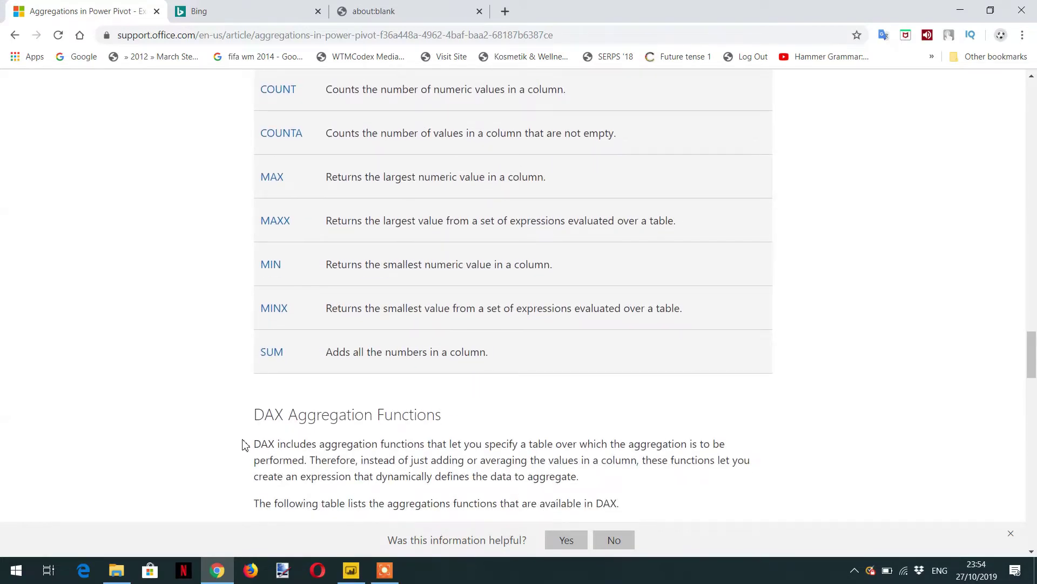
scroll(244, 445, down, 3)
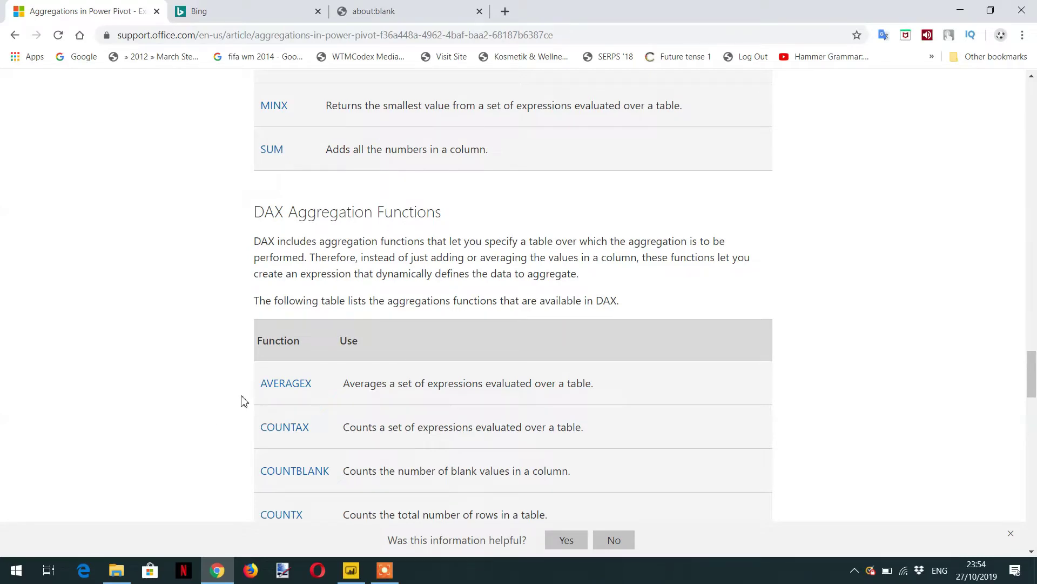
scroll(238, 396, down, 1)
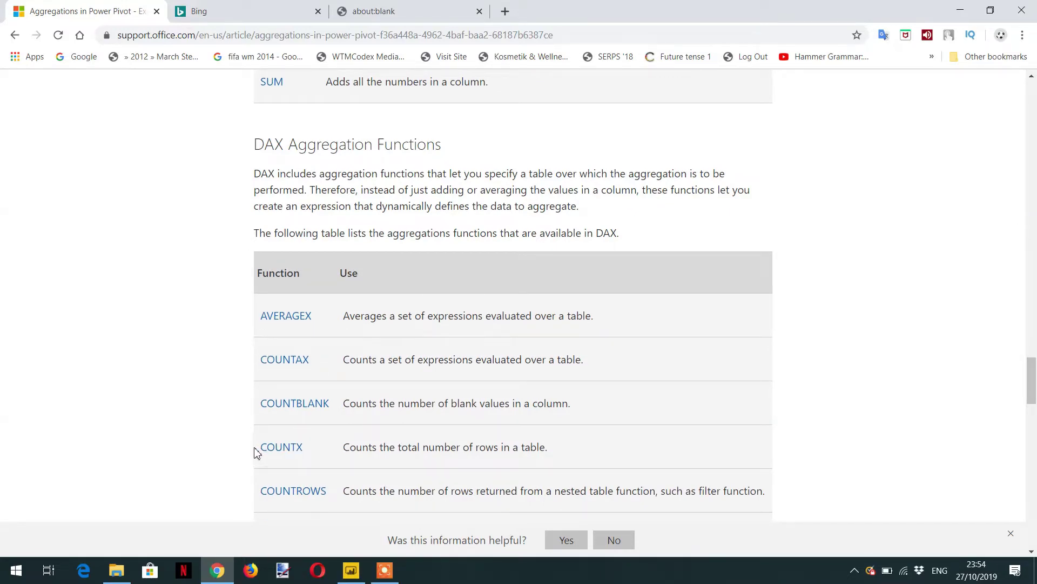
scroll(256, 452, up, 4)
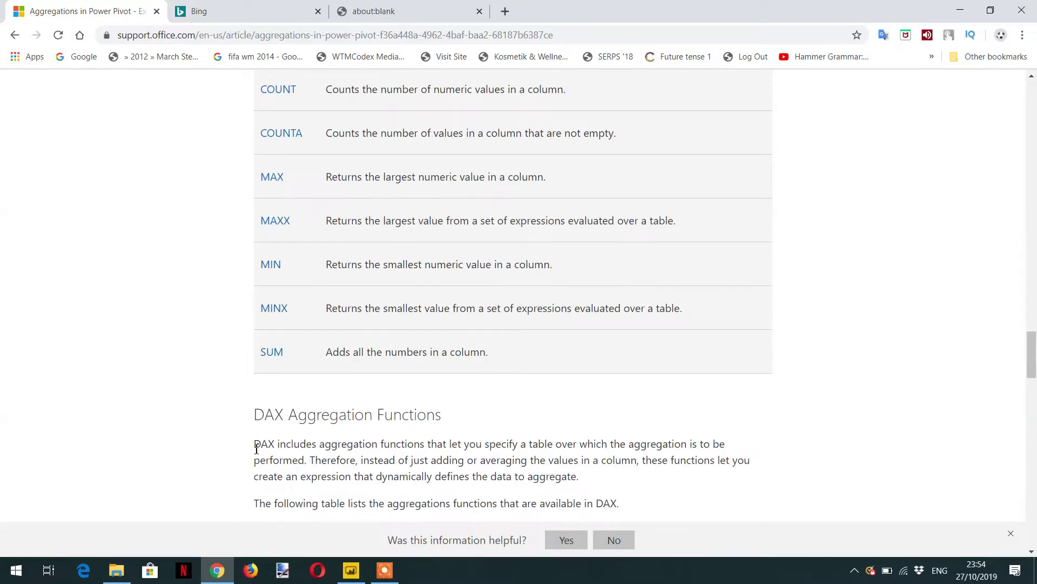
Step: Switch to Power BI Desktop and create a new measure named sumMarks in the Marks table
click(351, 570)
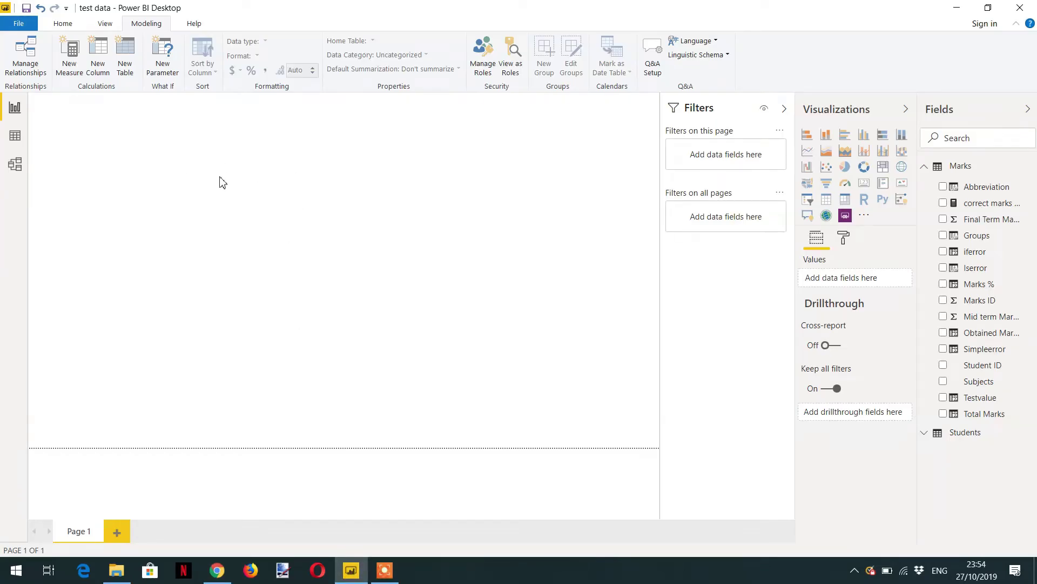
key(alt+m)
key(n)
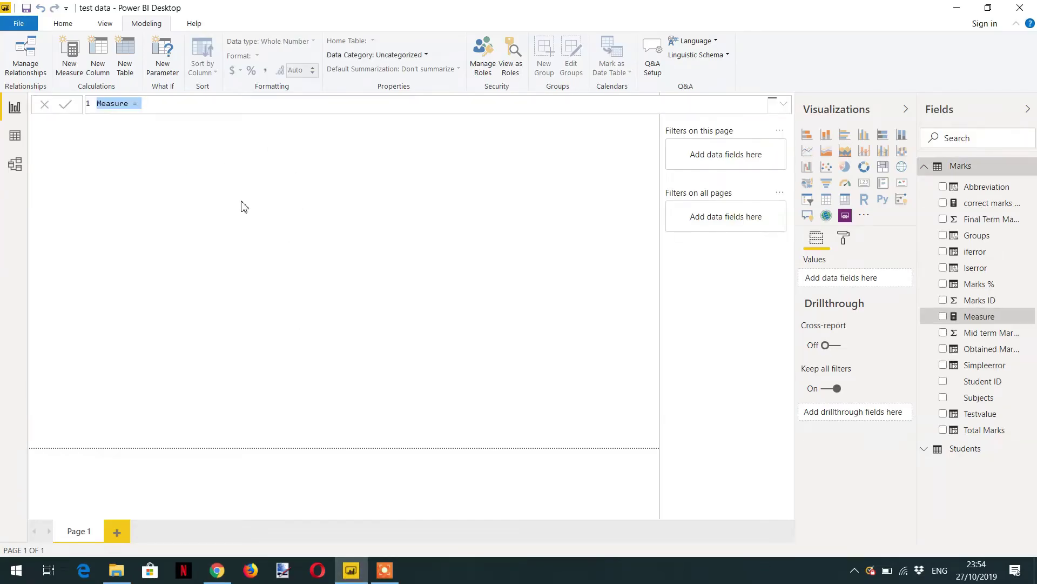
key(Home)
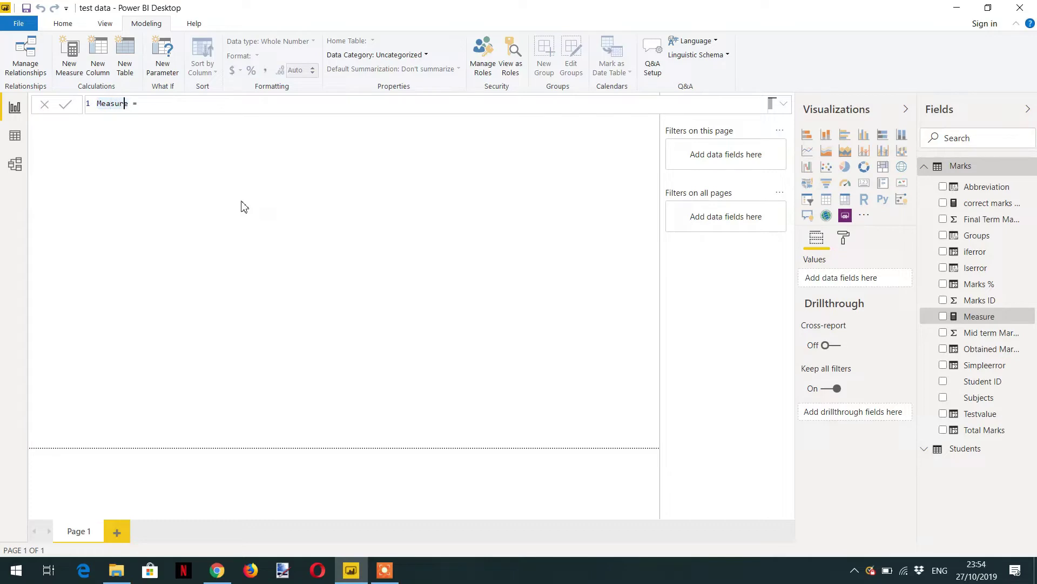
key(BackSpace)
text(sumMark)
Step: Define the sumMarks measure as SUM(Marks[Obtained Marks]) and commit it
text(su)
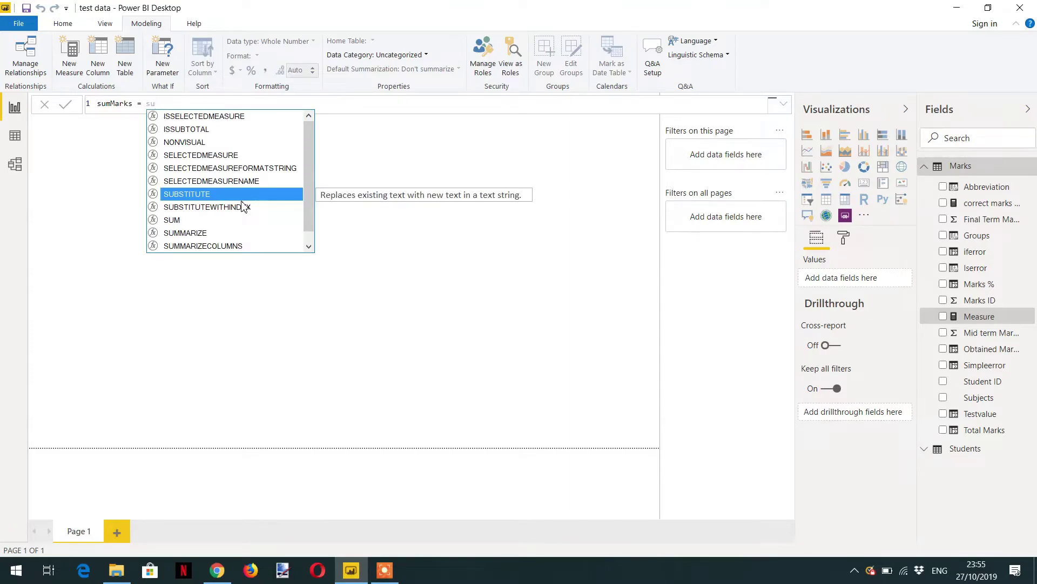
text(m()
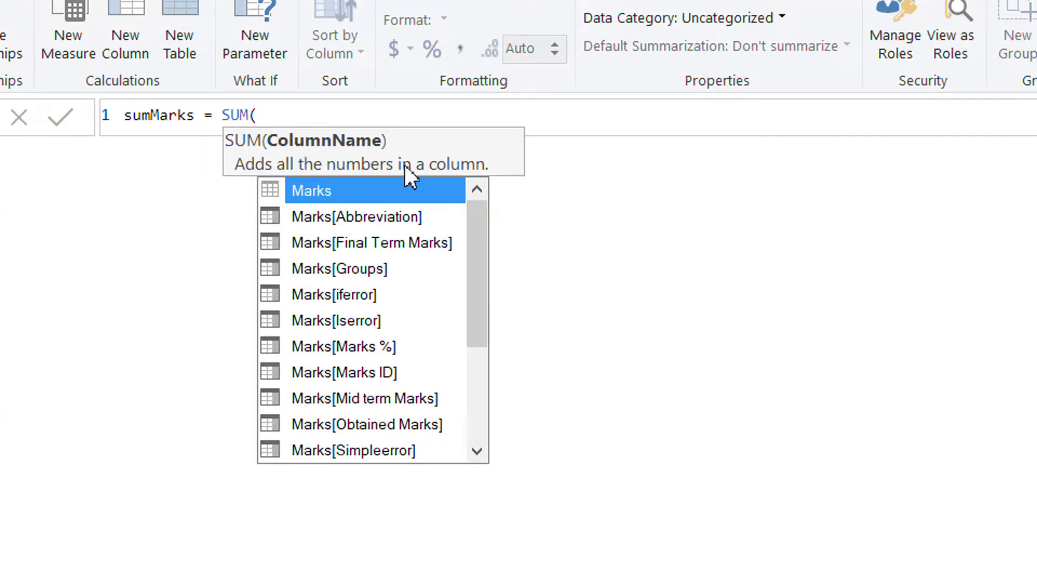
key(BackSpace)
text(obj)
key(BackSpace)
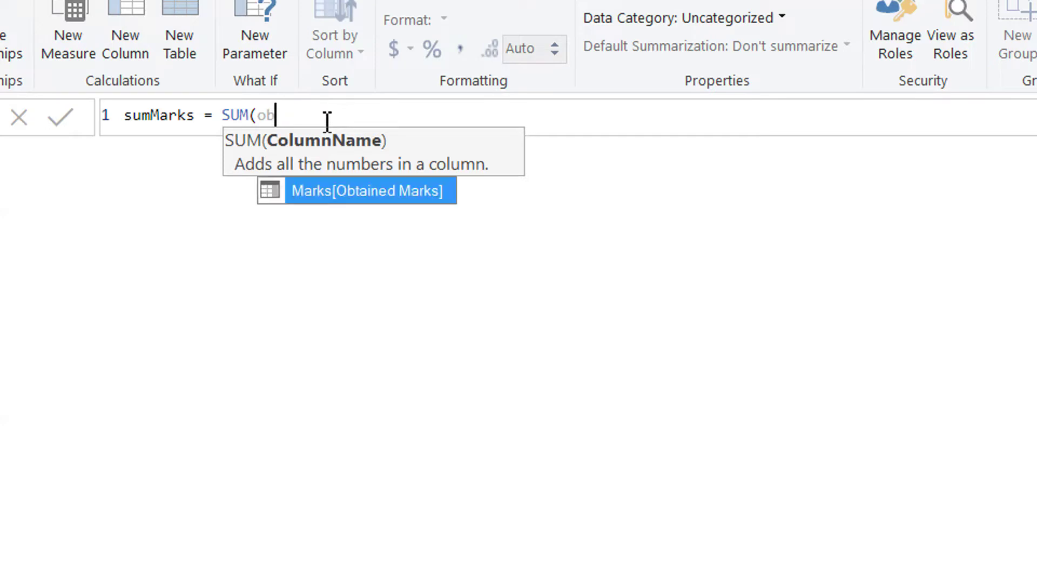
key(Tab)
text())
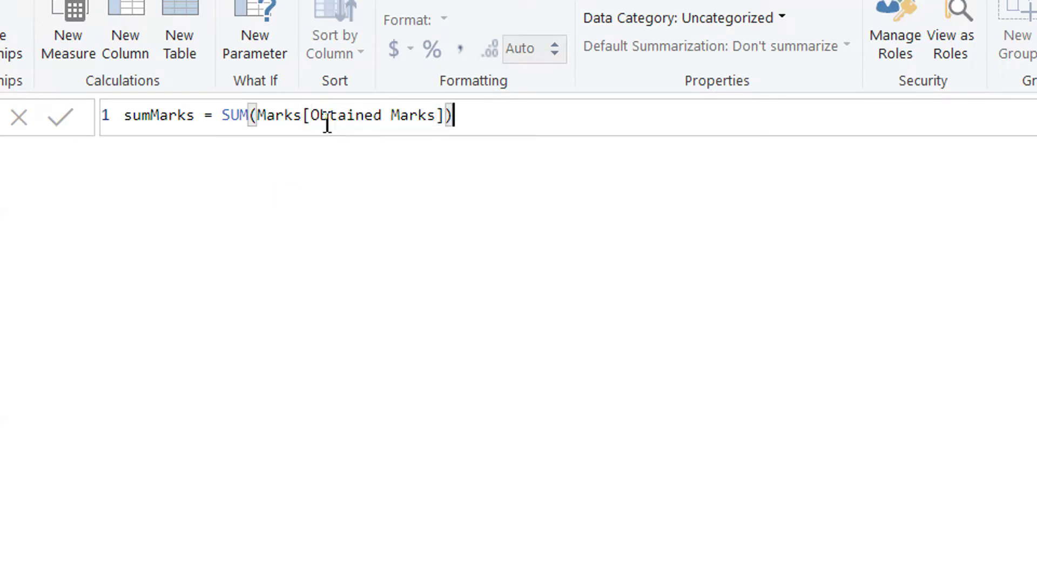
key(Return)
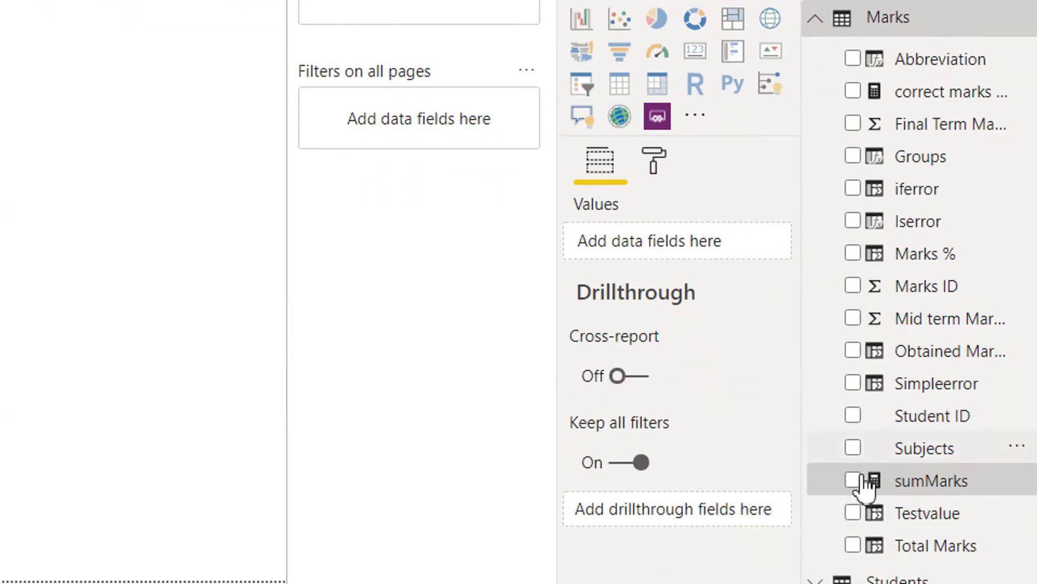
Step: Build a table visual from the Subjects field and the sumMarks measure and enlarge it on the canvas
click(852, 423)
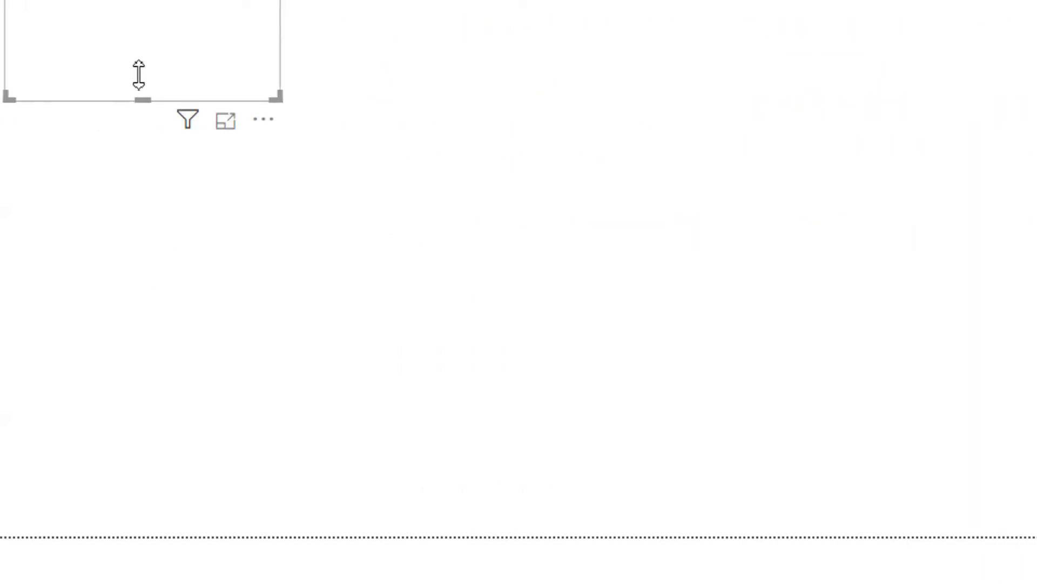
click(857, 494)
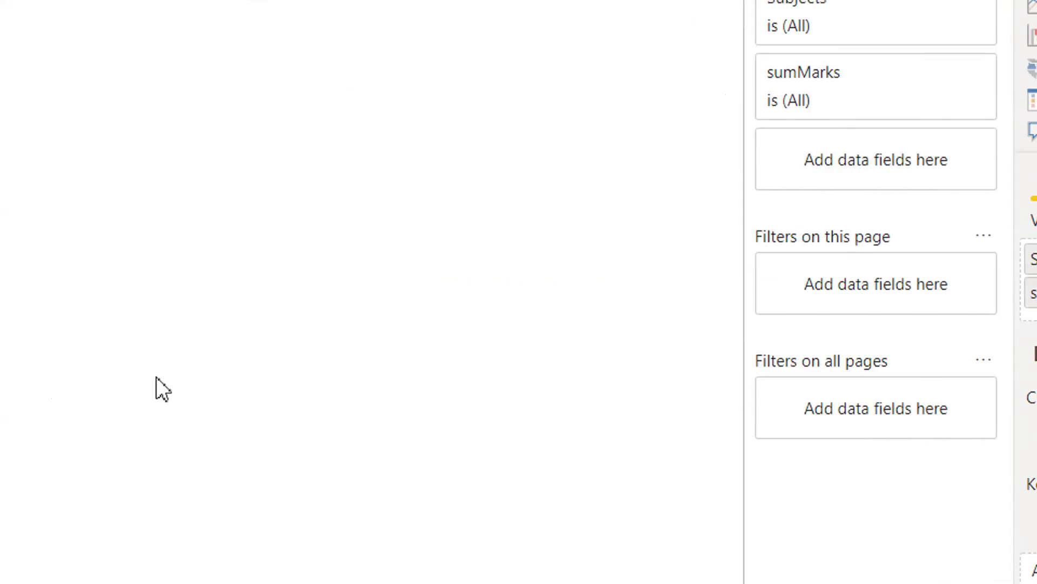
drag(401, 239, 487, 286)
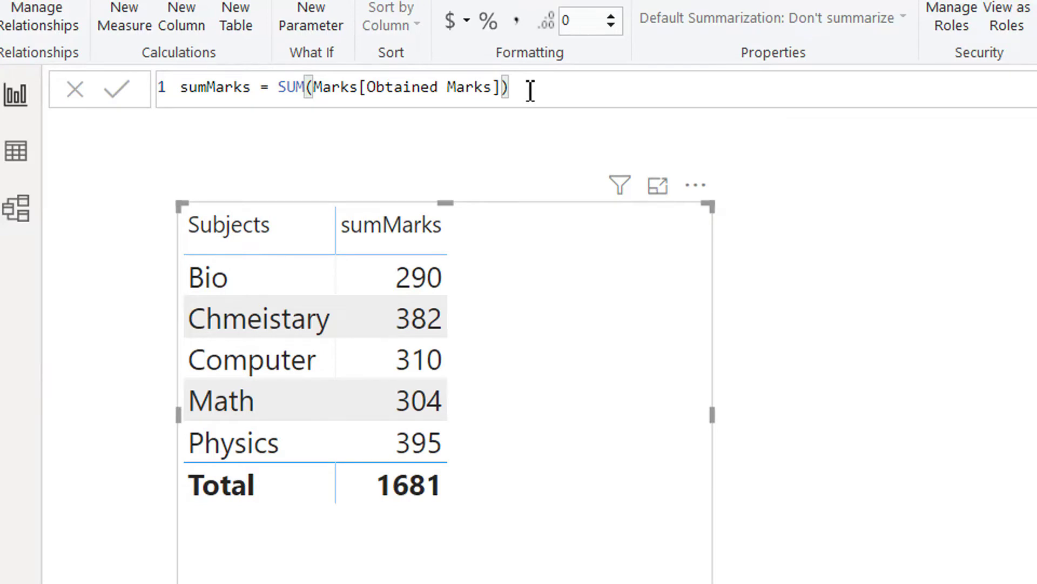
Step: Try to replace the SUM argument in sumMarks with Marks[Mid term Marks] plus a second marks column
key(ctrl+z)
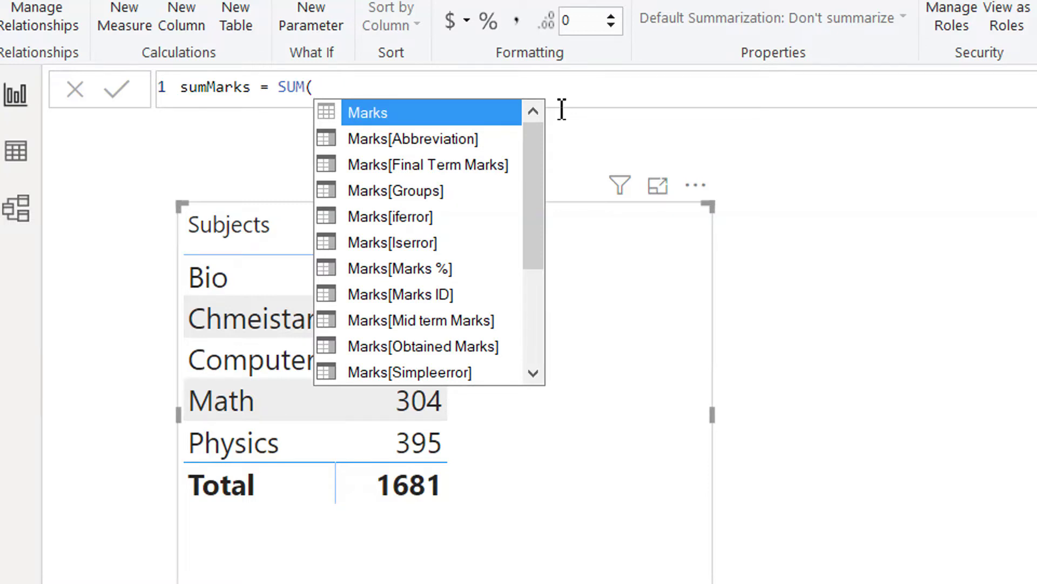
text(mi)
key(Tab)
text(+ fin)
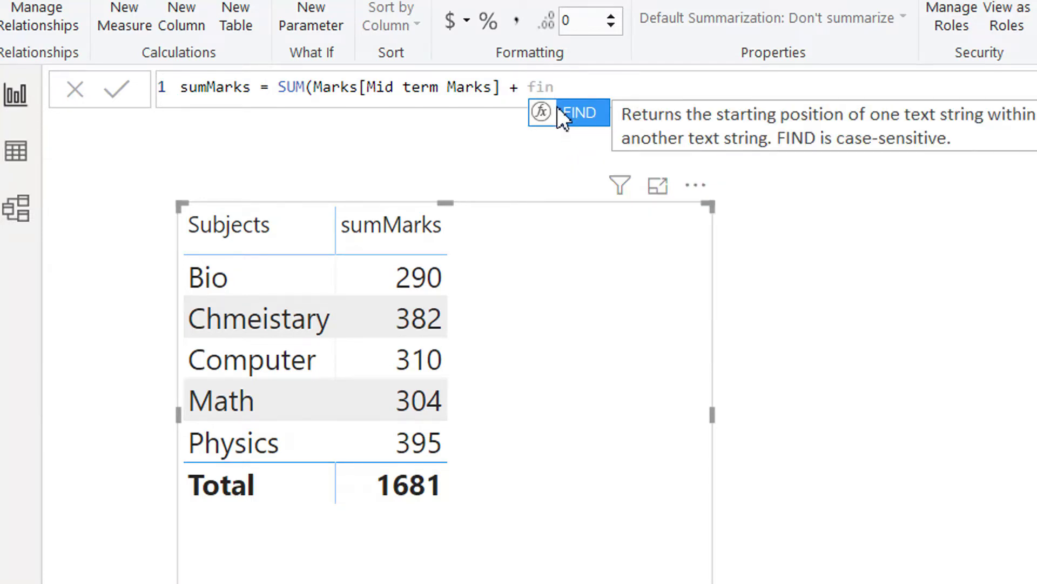
Step: Erase the two-column addition and restore the sumMarks formula to SUM(Marks[Obtained Marks])
key(BackSpace)
key(BackSpace)
key(BackSpace)
key(BackSpace)
key(BackSpace)
key(BackSpace)
key(BackSpace)
key(BackSpace)
key(BackSpace)
key(BackSpace)
key(BackSpace)
key(BackSpace)
key(BackSpace)
key(BackSpace)
key(BackSpace)
key(BackSpace)
key(BackSpace)
key(BackSpace)
key(BackSpace)
key(BackSpace)
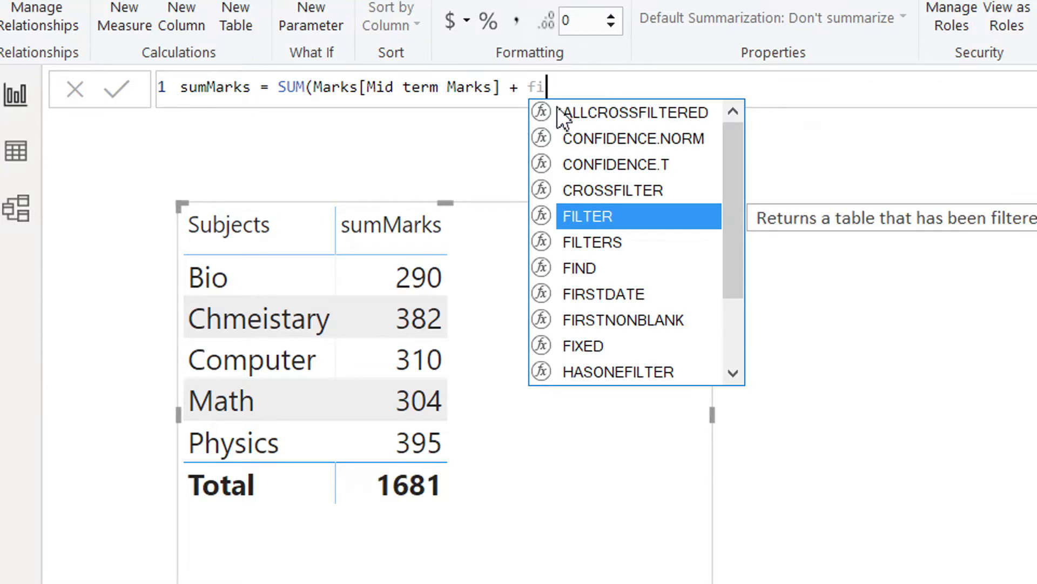
key(BackSpace)
key(BackSpace)
key(BackSpace)
key(BackSpace)
key(BackSpace)
key(BackSpace)
key(BackSpace)
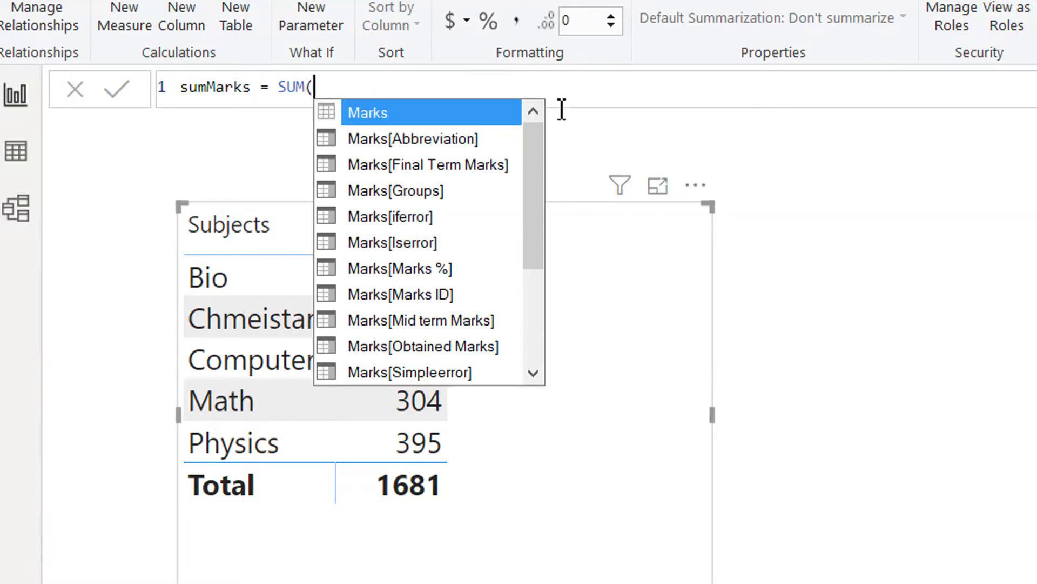
text(ob)
key(Tab)
text())
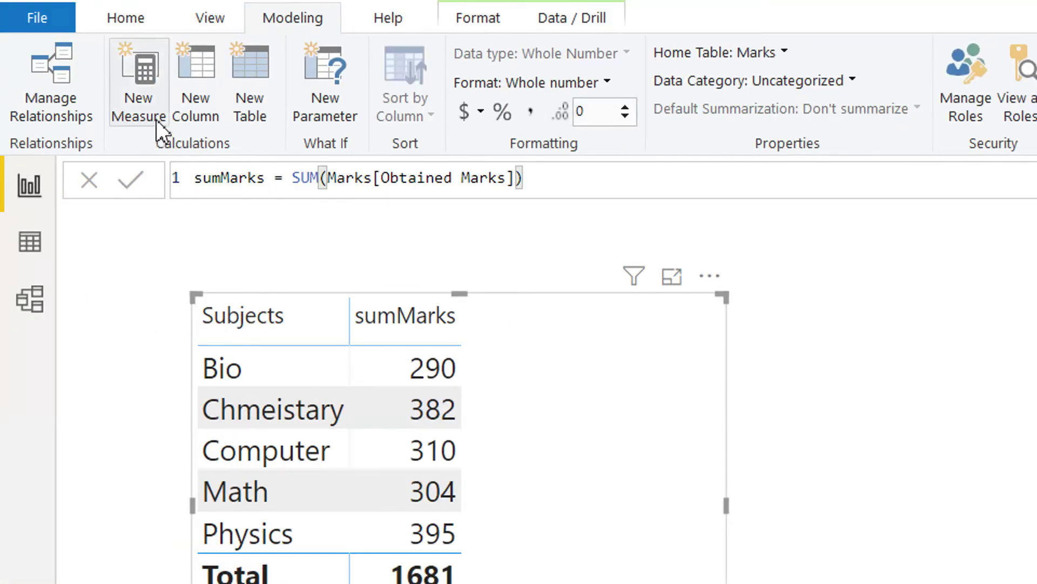
Step: Create another new measure and name it sumXMarks
click(158, 129)
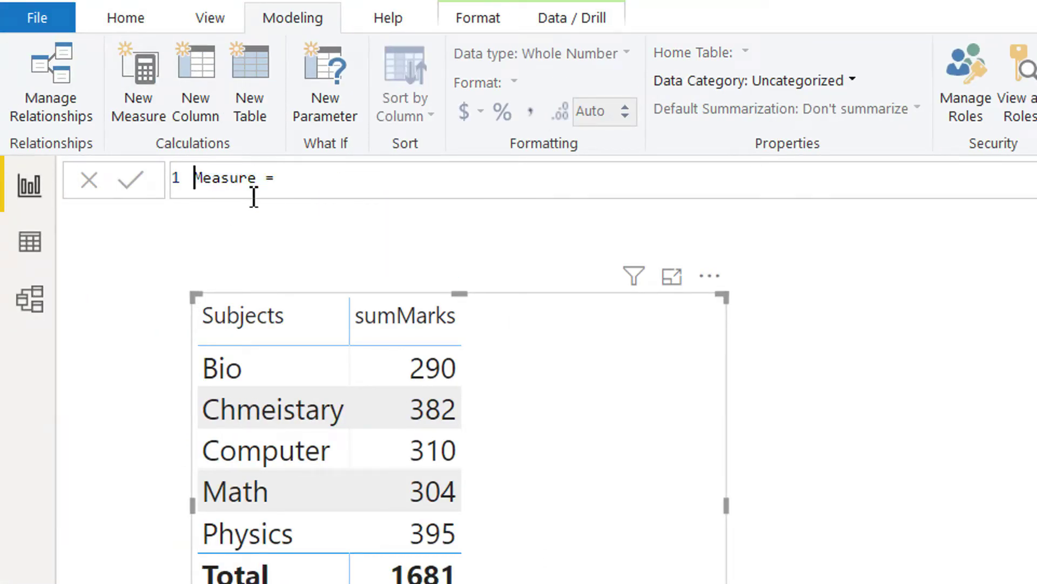
key(Right)
key(Right)
key(Right)
key(Right)
key(Right)
key(Right)
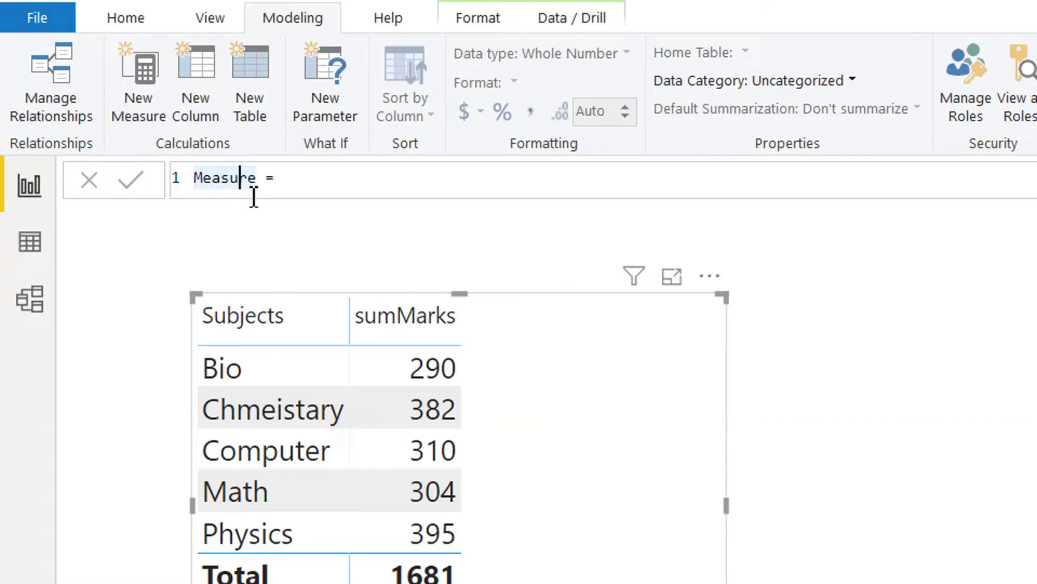
key(BackSpace)
key(BackSpace)
key(BackSpace)
key(BackSpace)
key(BackSpace)
key(BackSpace)
key(BackSpace)
text(sumXMarks)
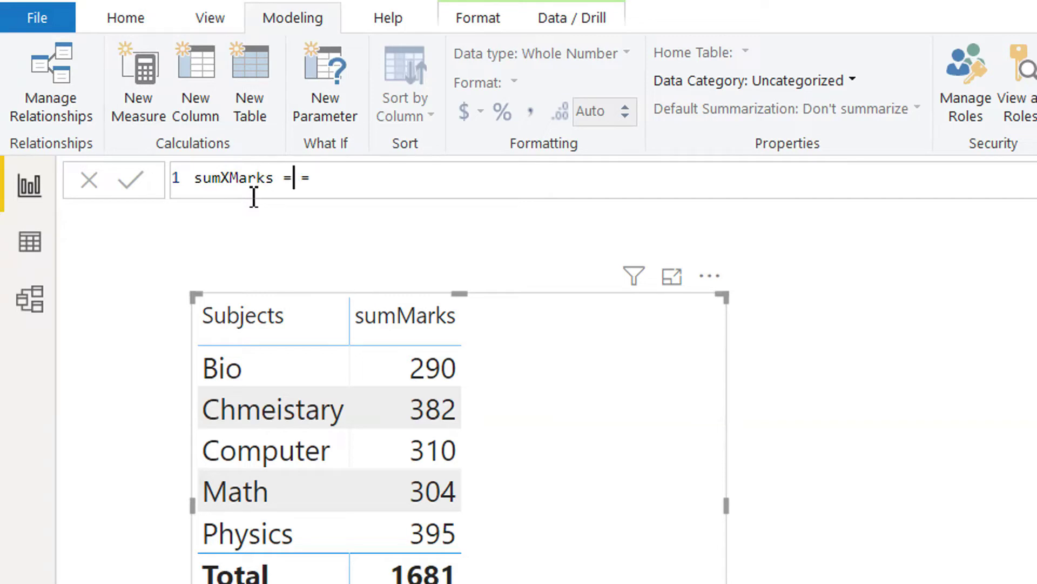
Step: Begin the sumXMarks formula with the SUMX function, using Marks as its table argument
key(Right)
key(Right)
key(Right)
text(sum)
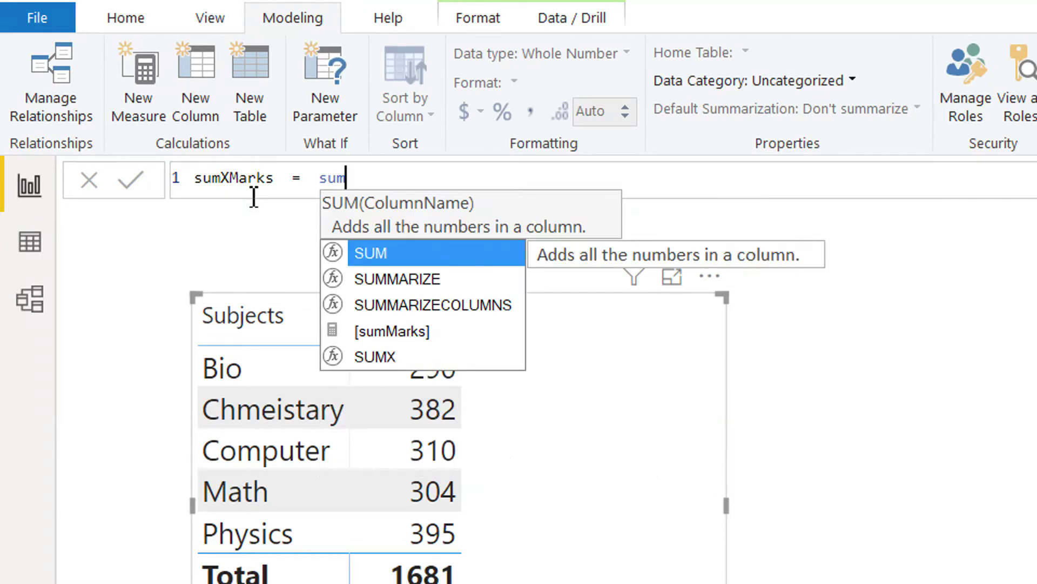
text(x)
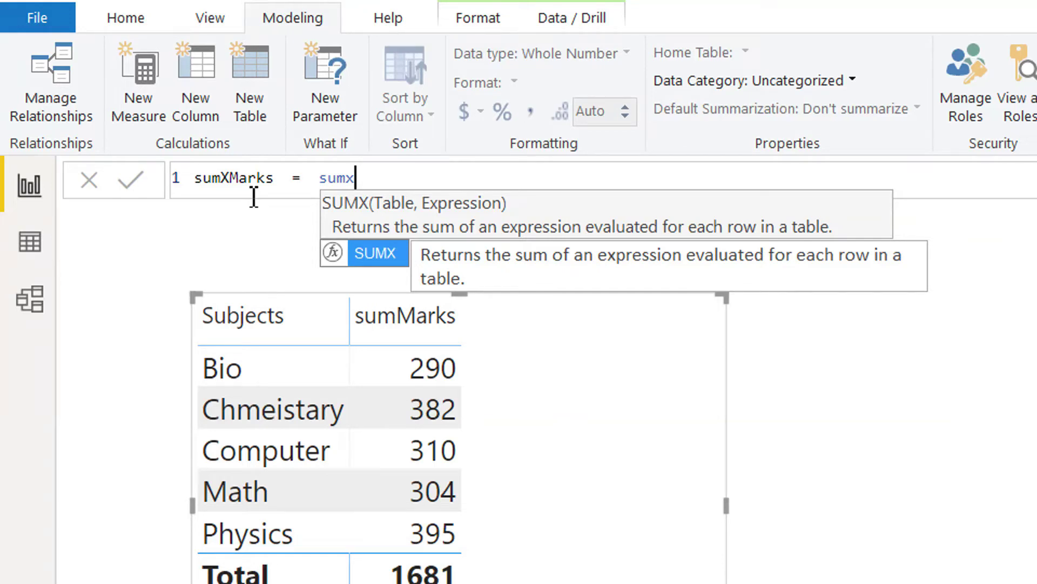
text(()
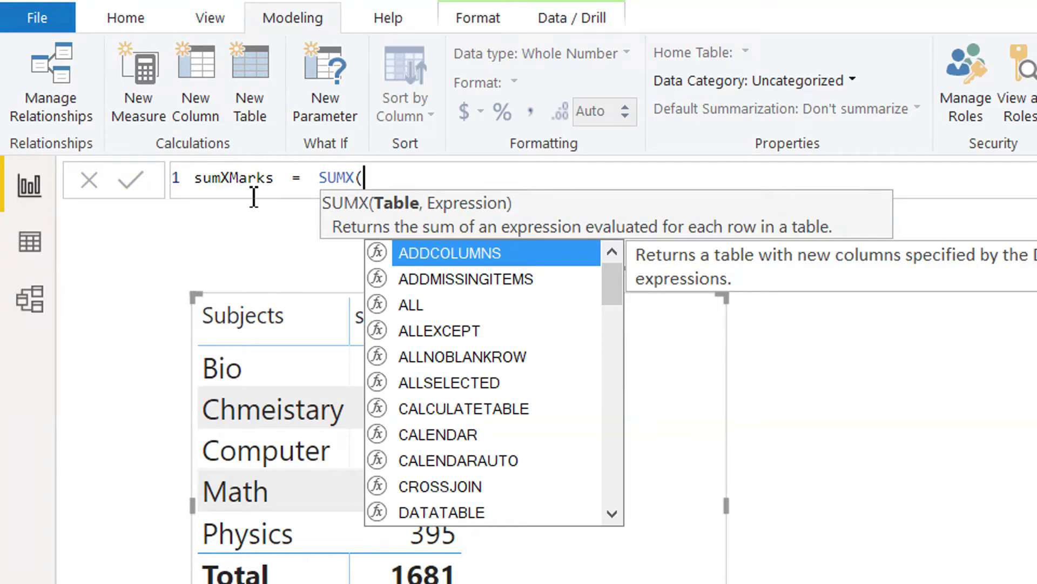
text(mark)
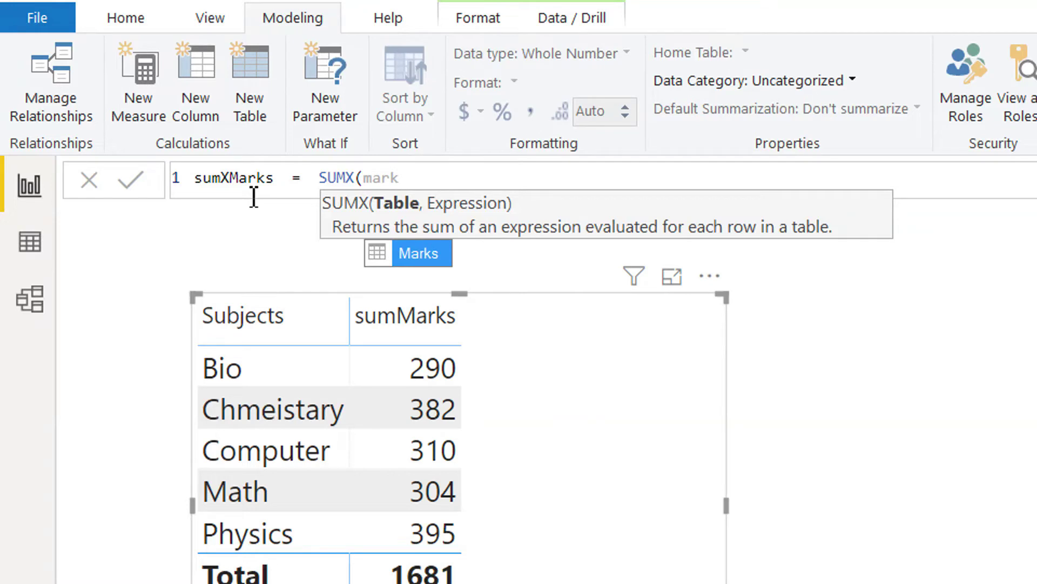
key(Tab)
text(,)
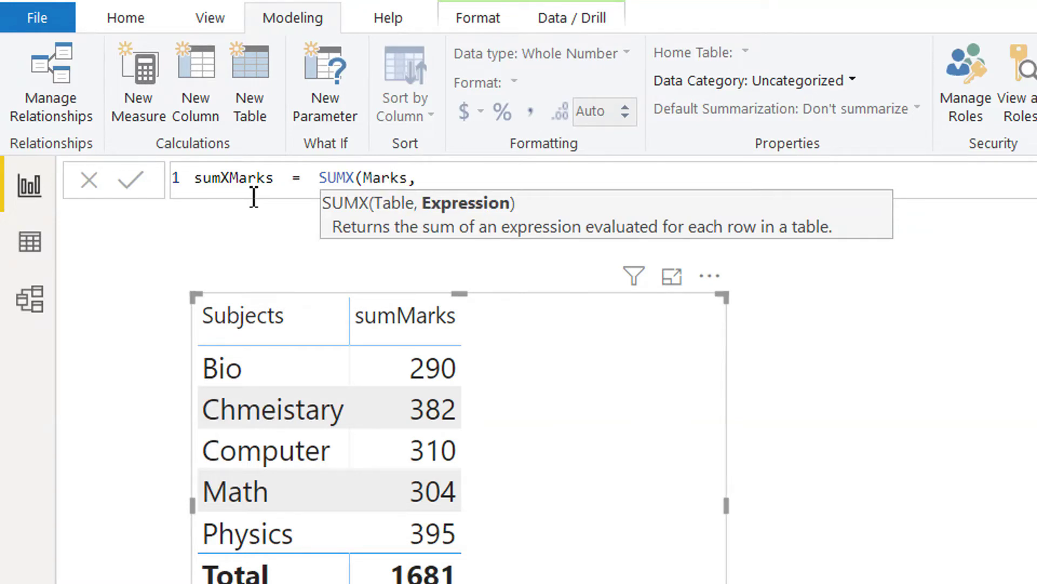
Step: Complete SUMX with the expression Marks[Mid term Marks] + Marks[Final Term Marks] and add sumXMarks to the table visual
text(mid)
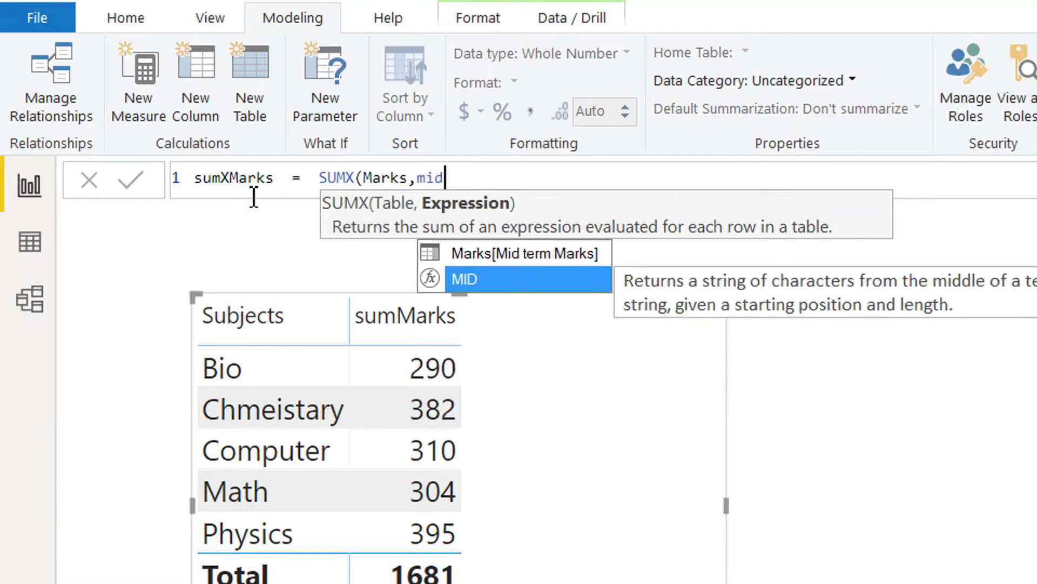
key(Up)
key(Tab)
text(+ )
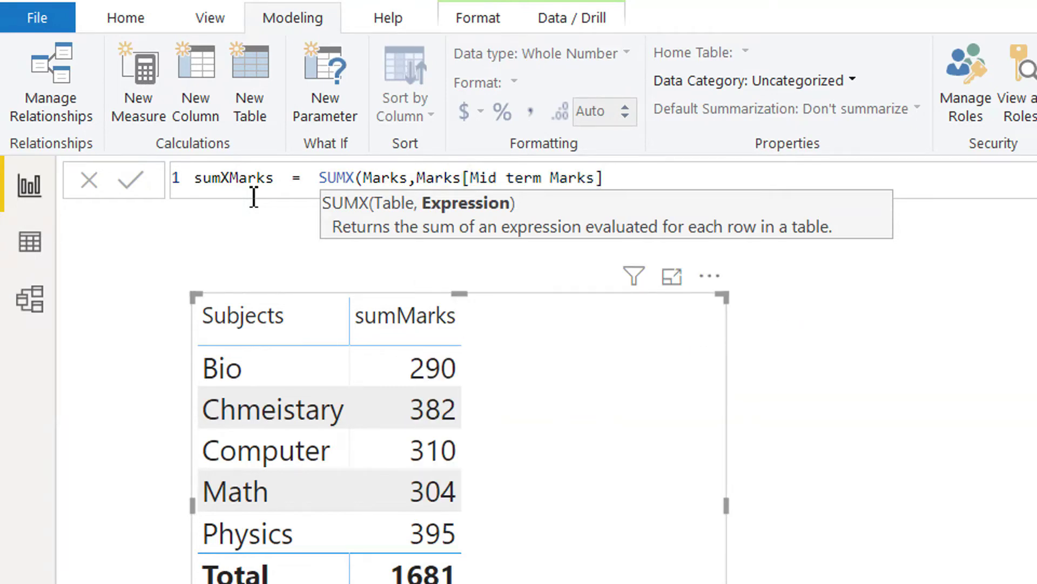
text(fin)
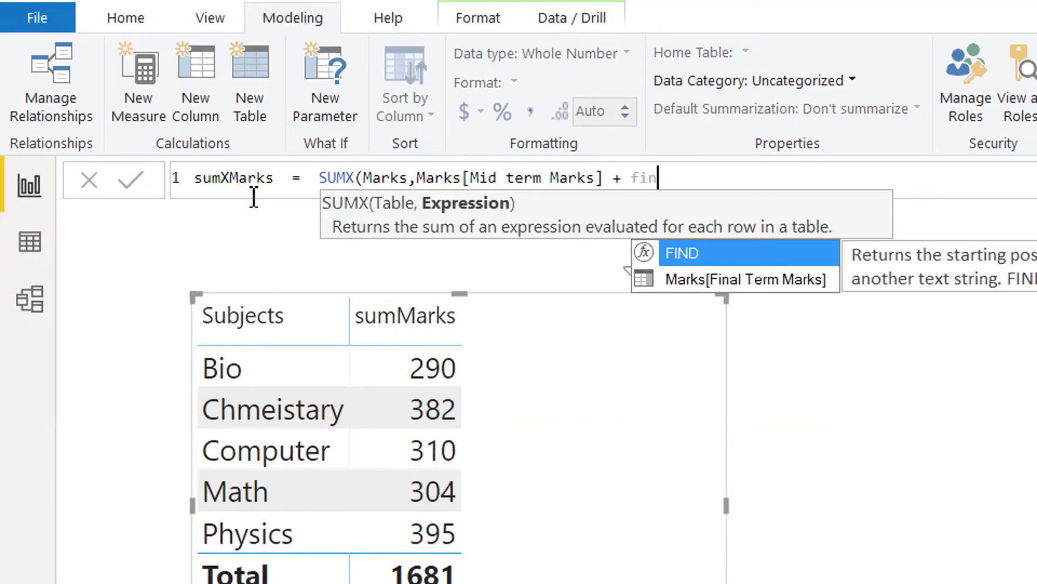
key(Down)
key(Tab)
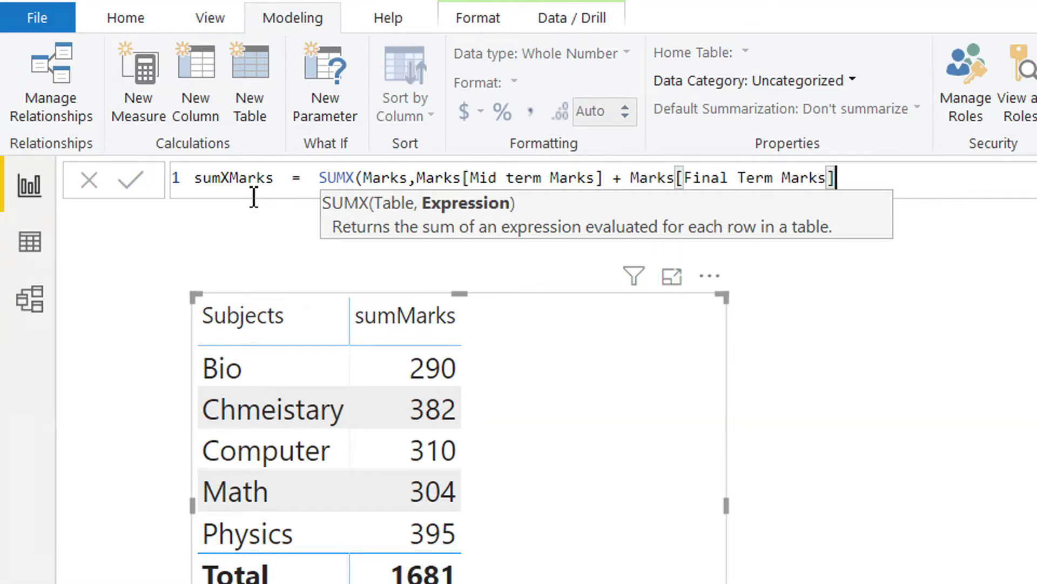
text())
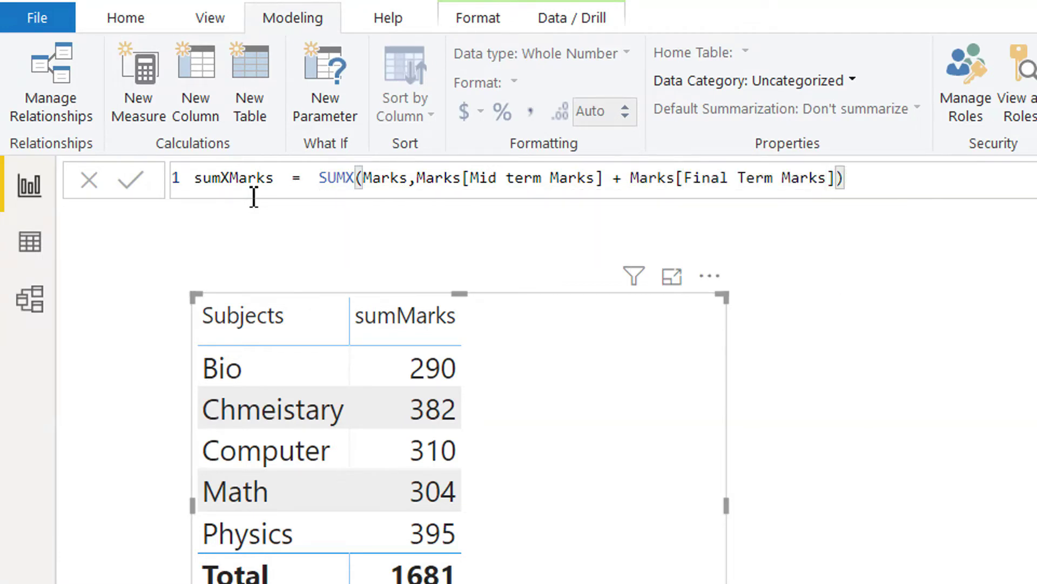
key(Return)
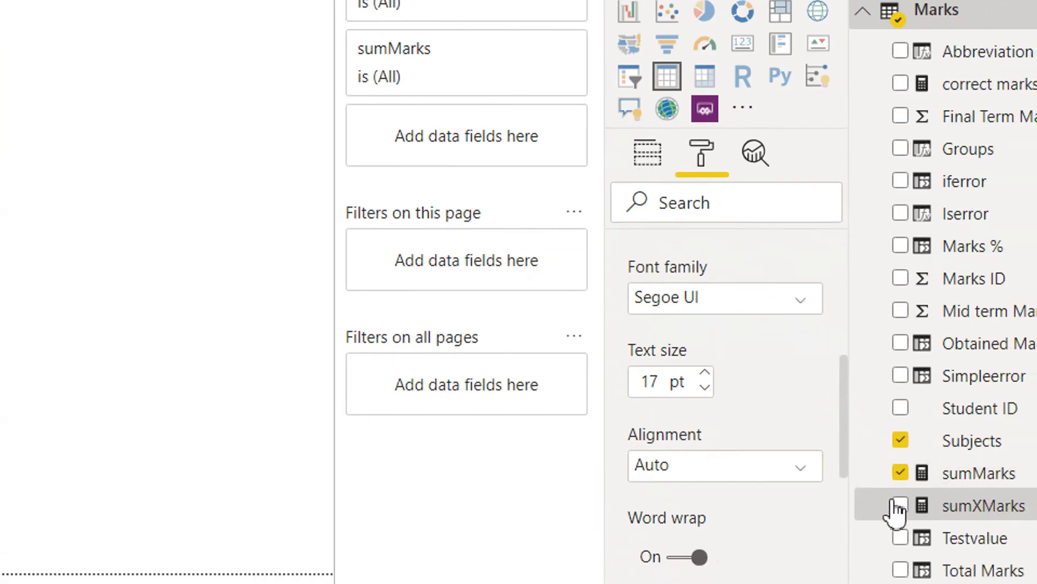
click(899, 505)
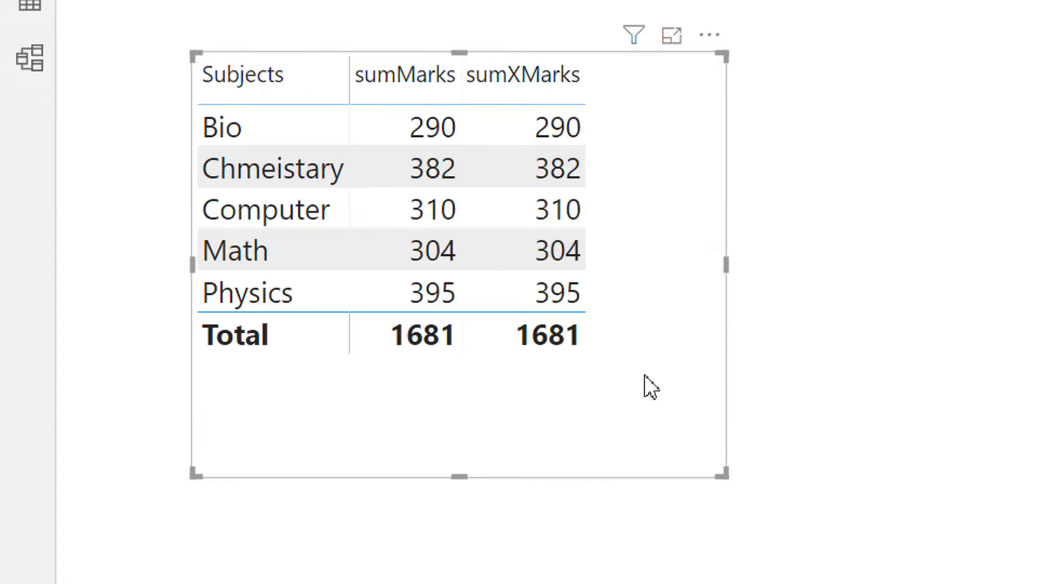
Step: Enlarge the subjects table visual by widening and heightening its frame on the report page
drag(727, 479, 795, 516)
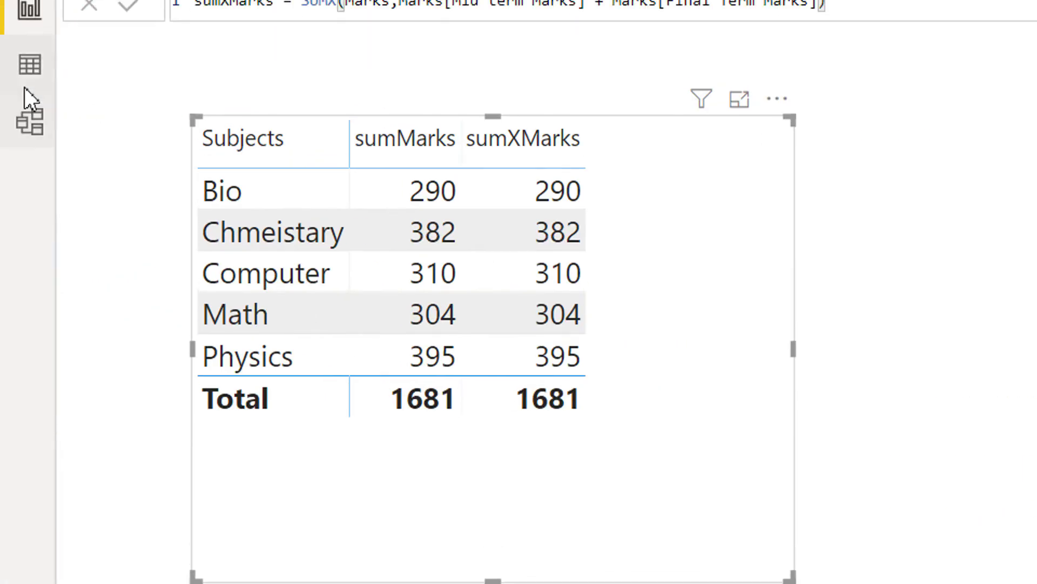
Step: Inspect the Obtained Marks column's formula in the Marks table data, and return to the report to compare it with the sumXMarks measure
click(25, 89)
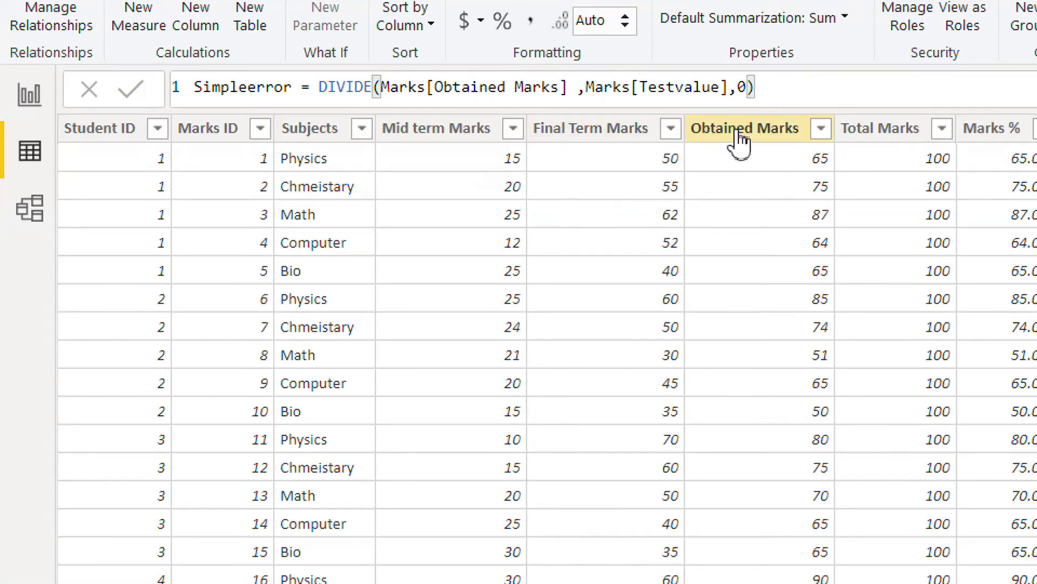
click(736, 141)
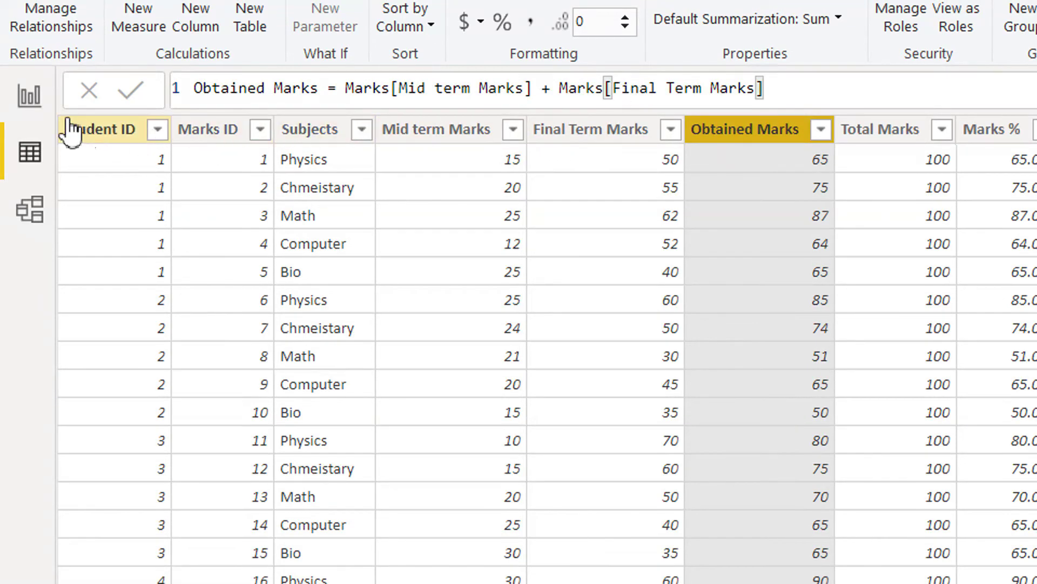
click(43, 103)
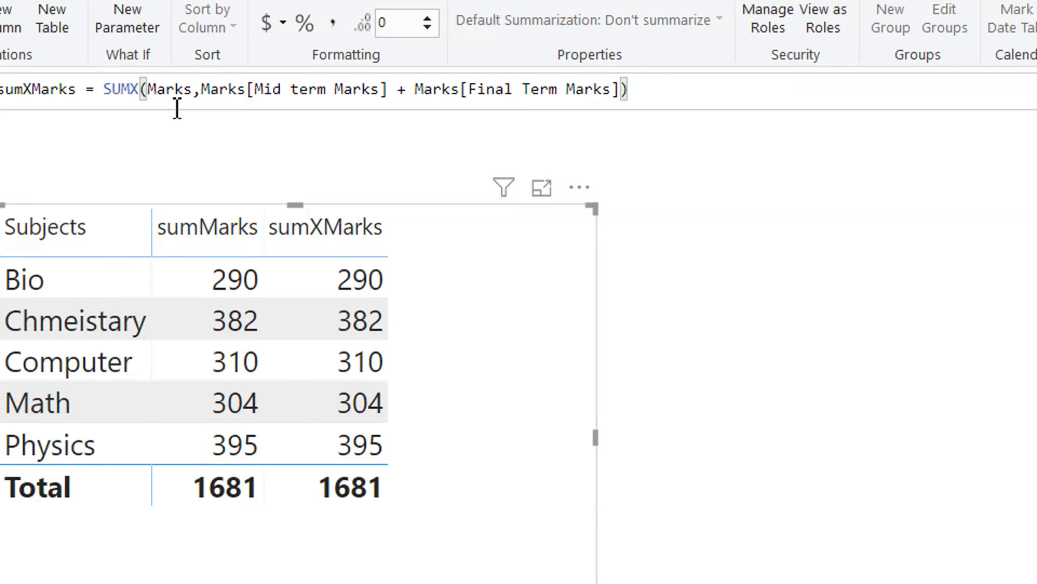
click(44, 157)
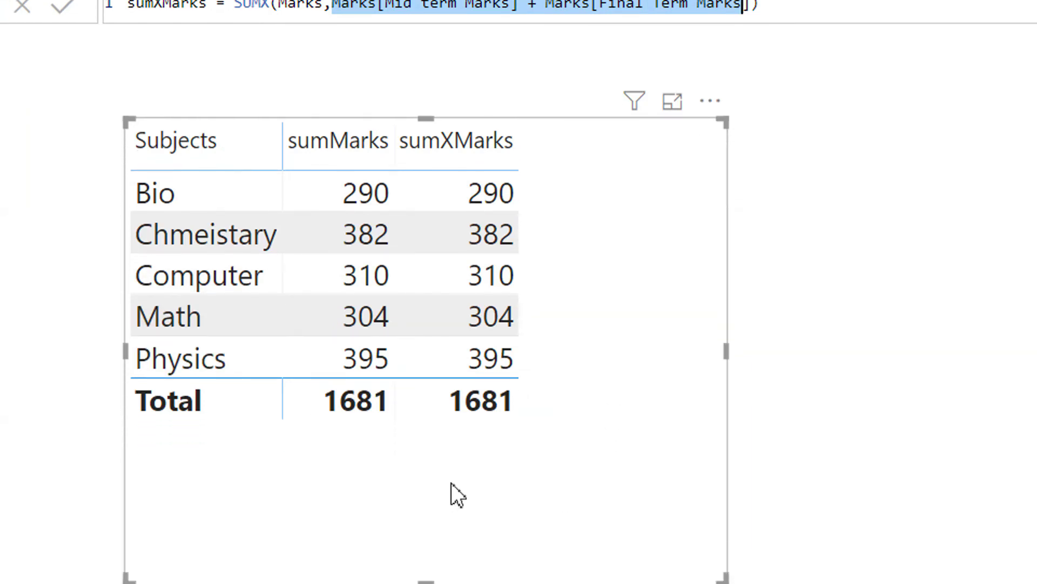
click(573, 423)
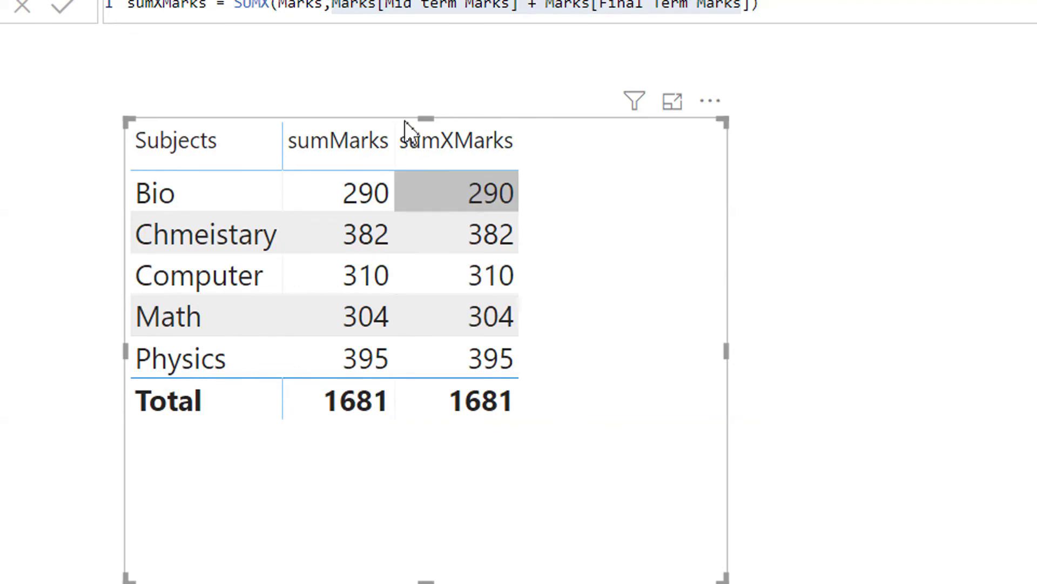